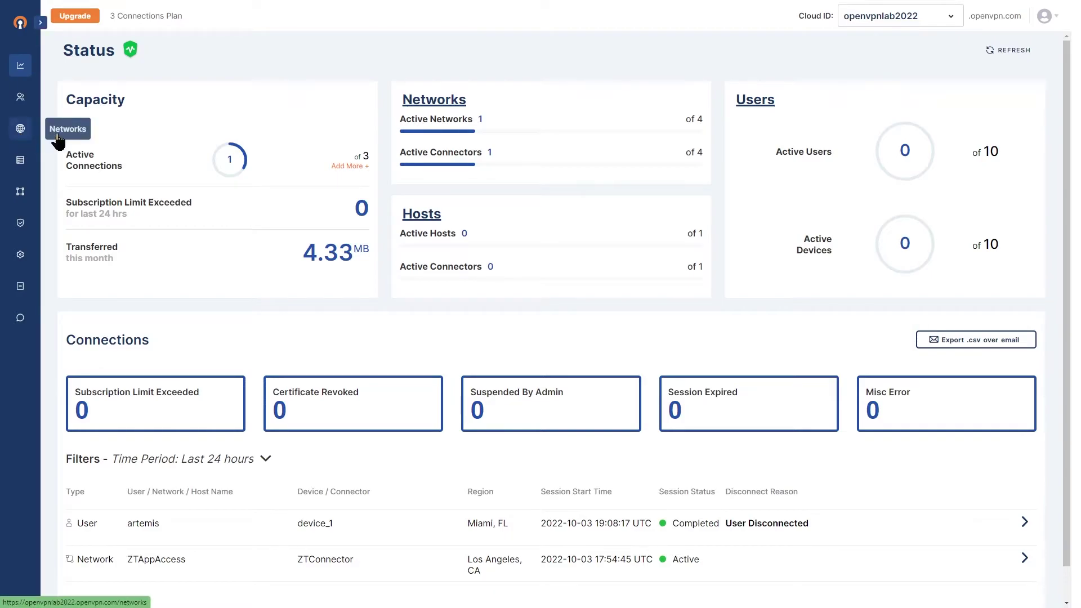
- Add Microsoft.com as a new routed domain on the ZTAppAccess network
left_click(58, 141)
left_click(237, 304)
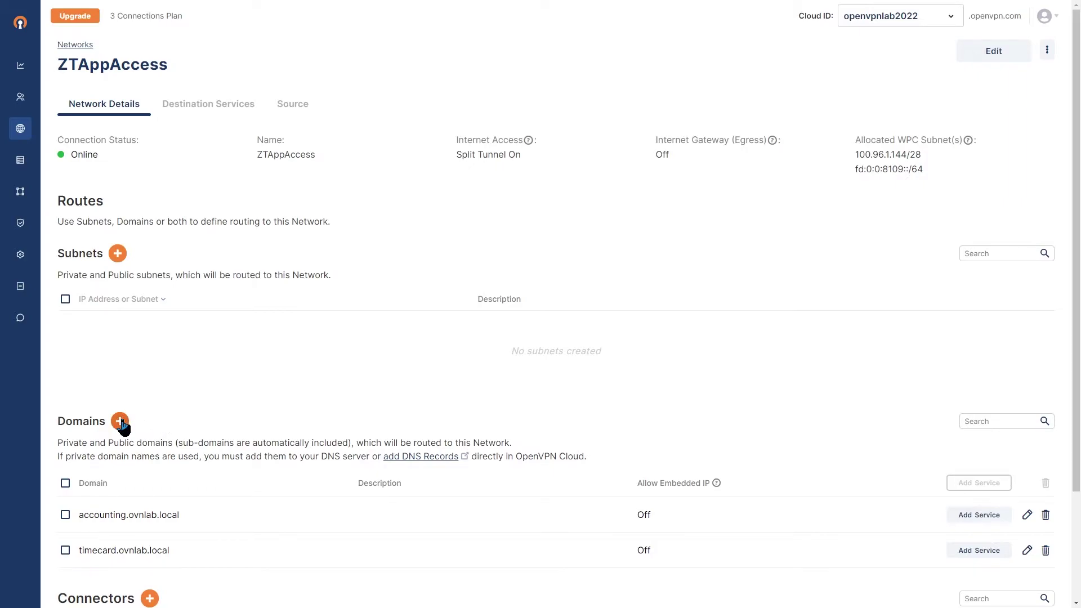
scroll(367, 407, "down", 1)
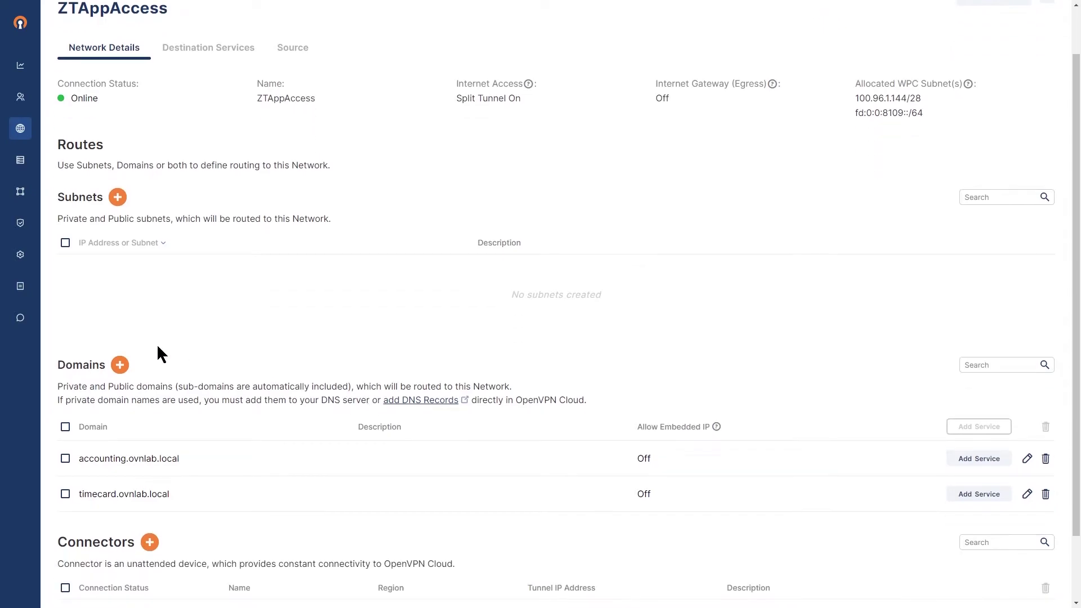
left_click(121, 366)
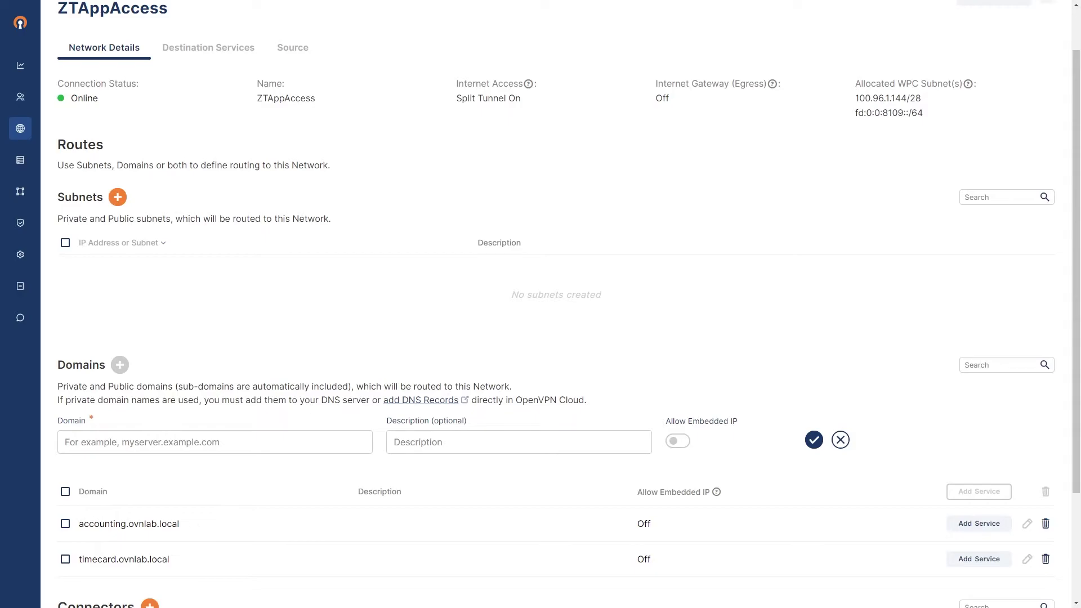
left_click(126, 442)
type("Microsoft.com")
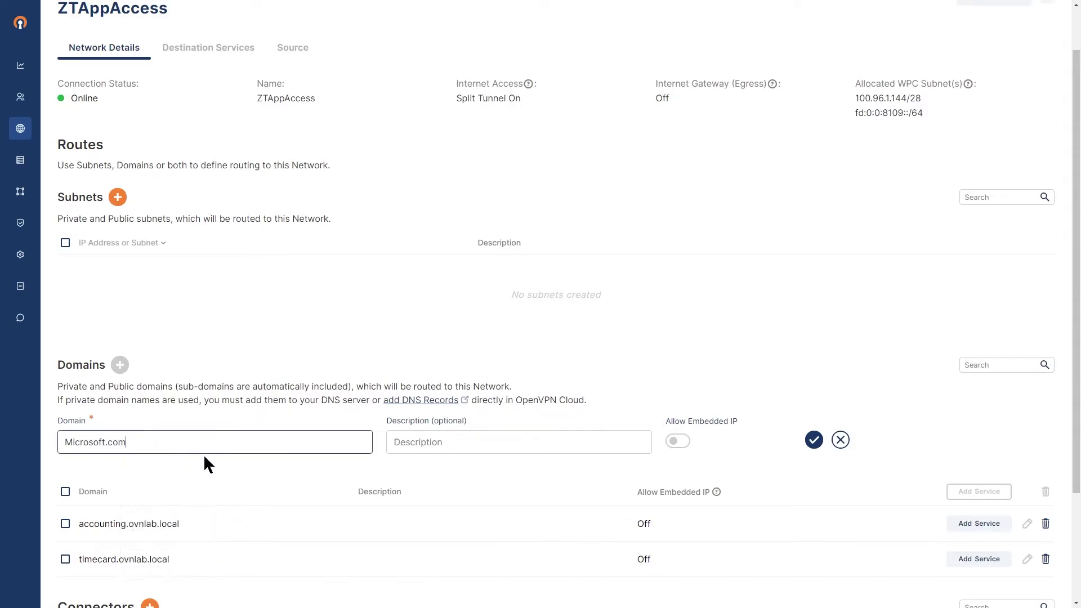
left_click(814, 440)
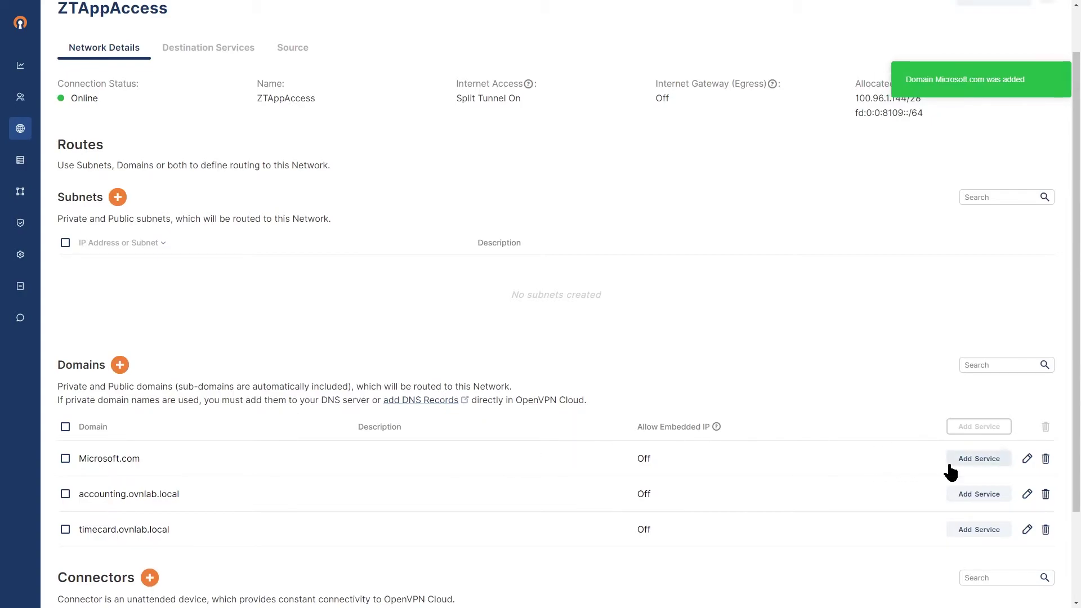
- Start a service named Microsoft.com using the Microsoft.com domain
left_click(978, 459)
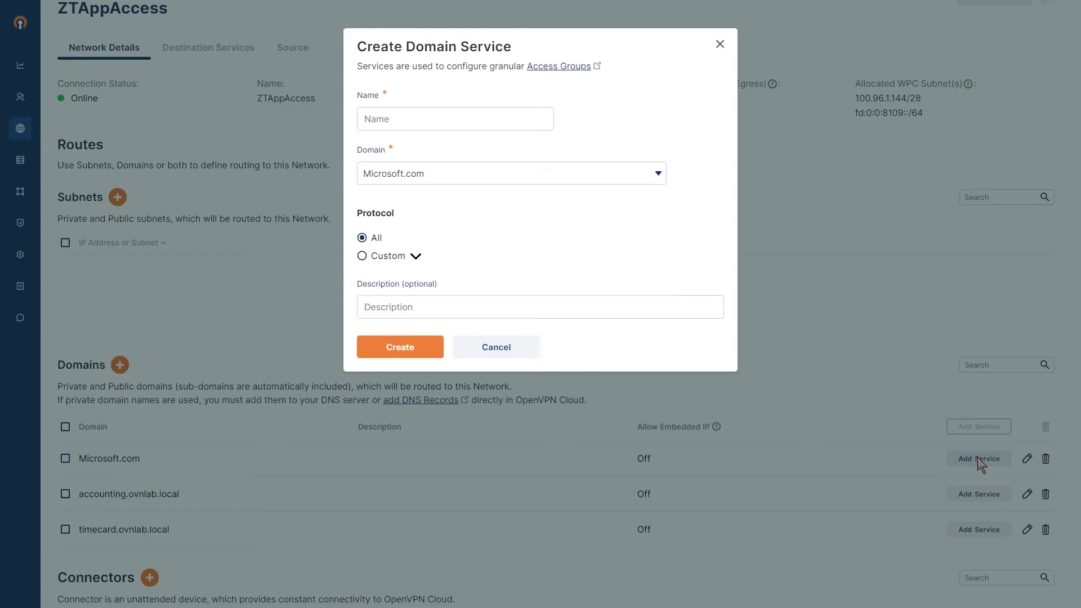
left_click(401, 120)
type("Microsoft.com")
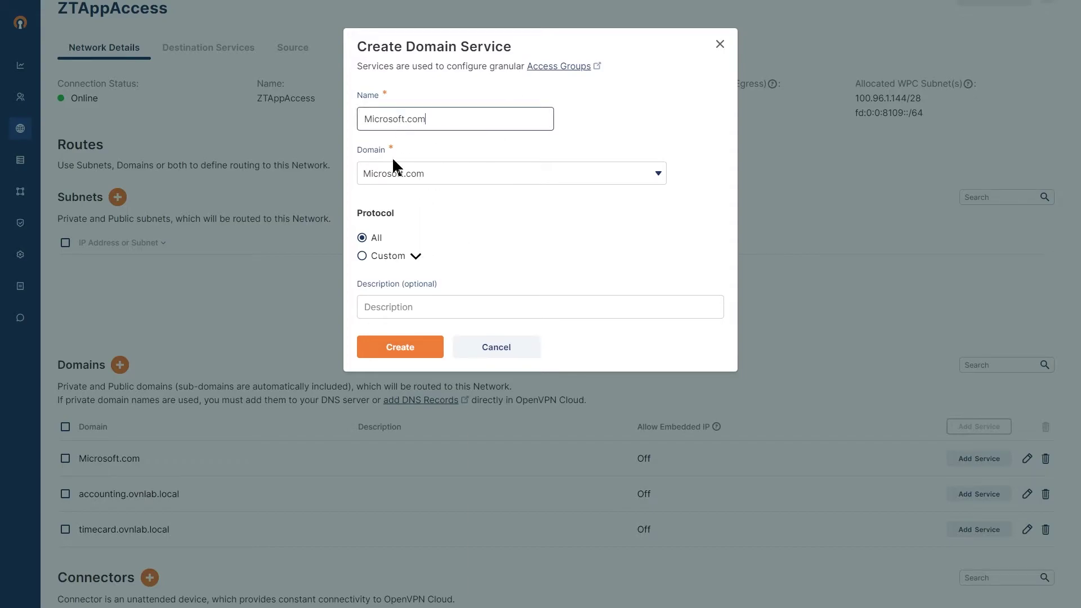
left_click(442, 172)
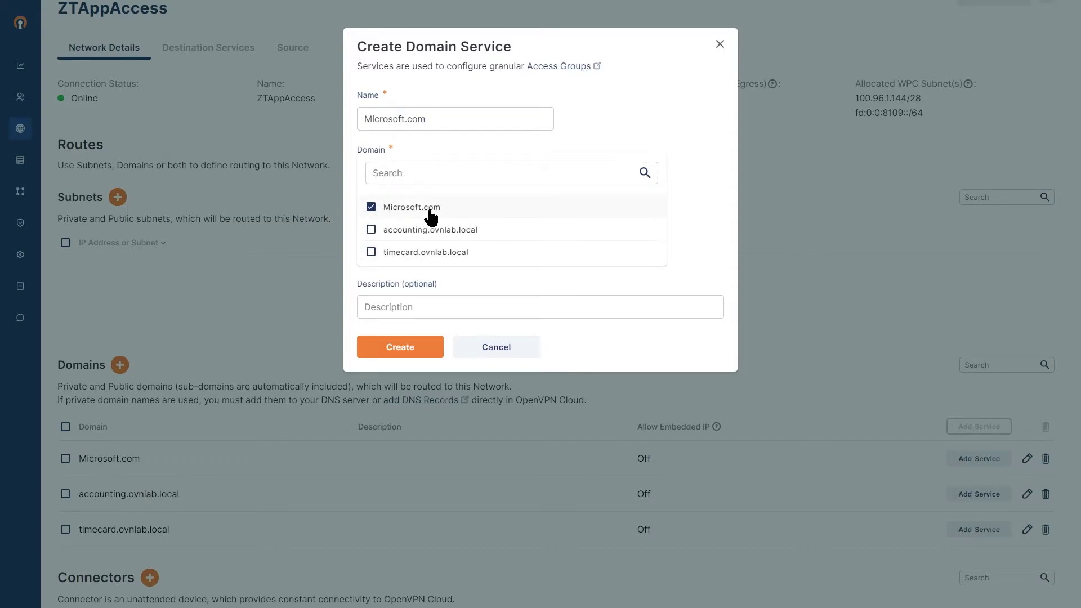
left_click(443, 207)
left_click(443, 206)
left_click(705, 217)
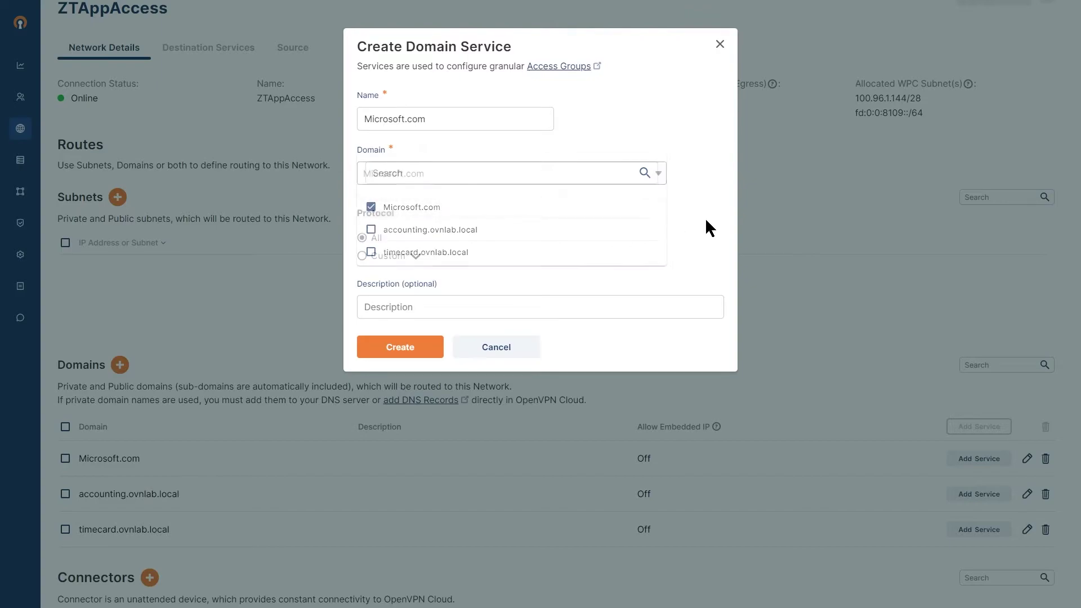
- Limit the service to custom protocols HTTP, HTTPS and FTP, create it, and review Destination Services
left_click(416, 257)
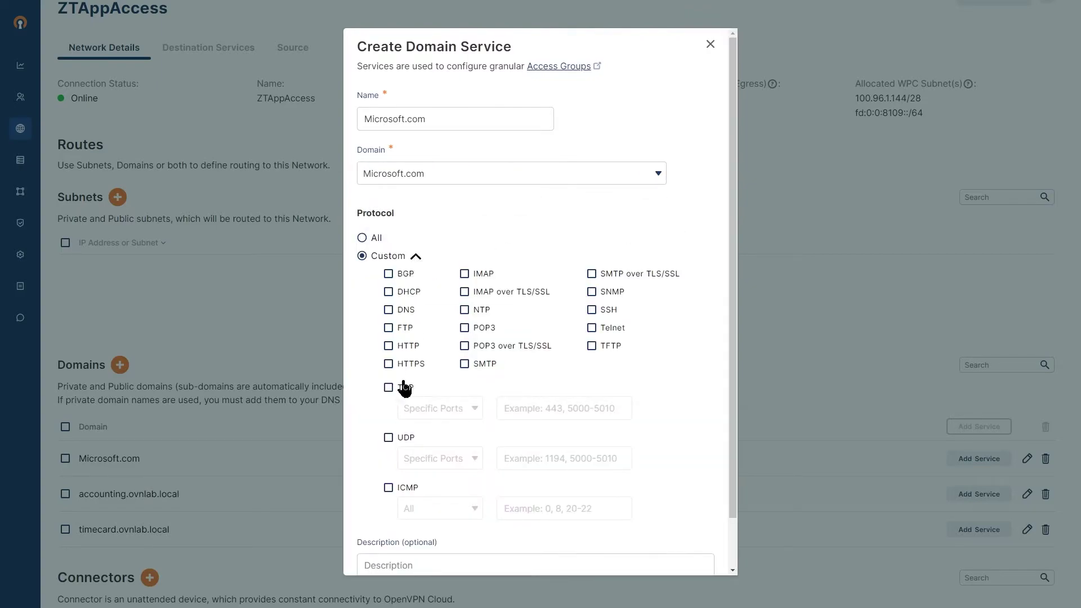
left_click(388, 347)
left_click(389, 363)
left_click(389, 328)
scroll(503, 449, "down", 1)
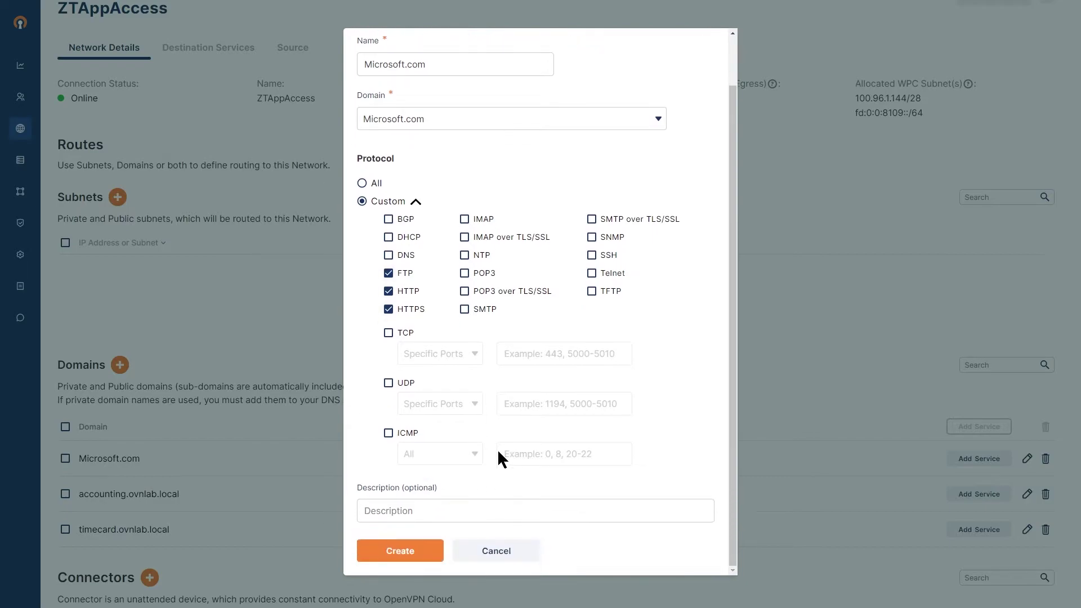
left_click(394, 555)
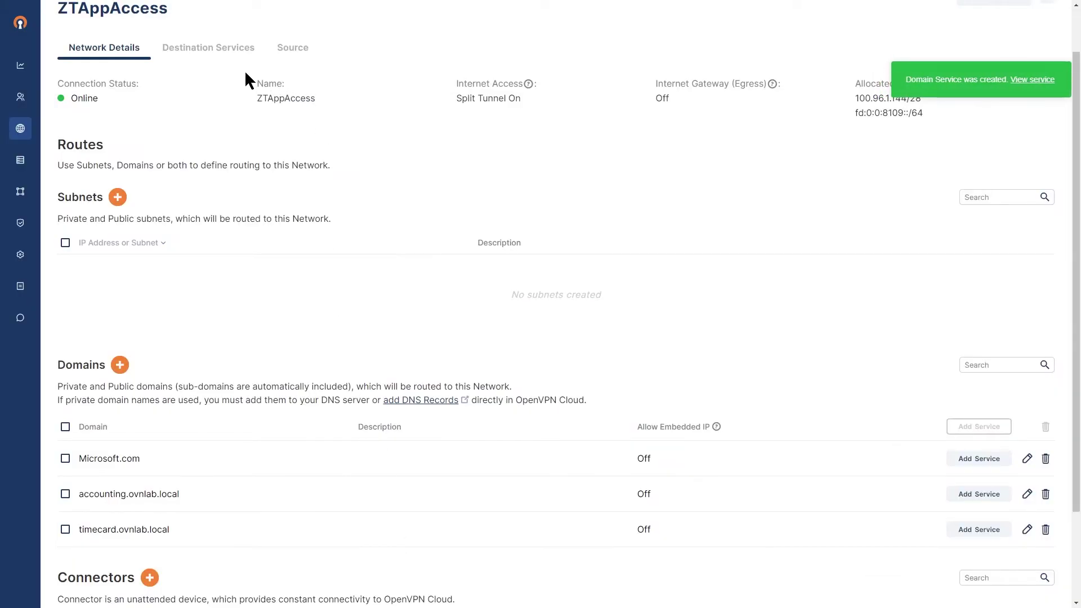
left_click(208, 48)
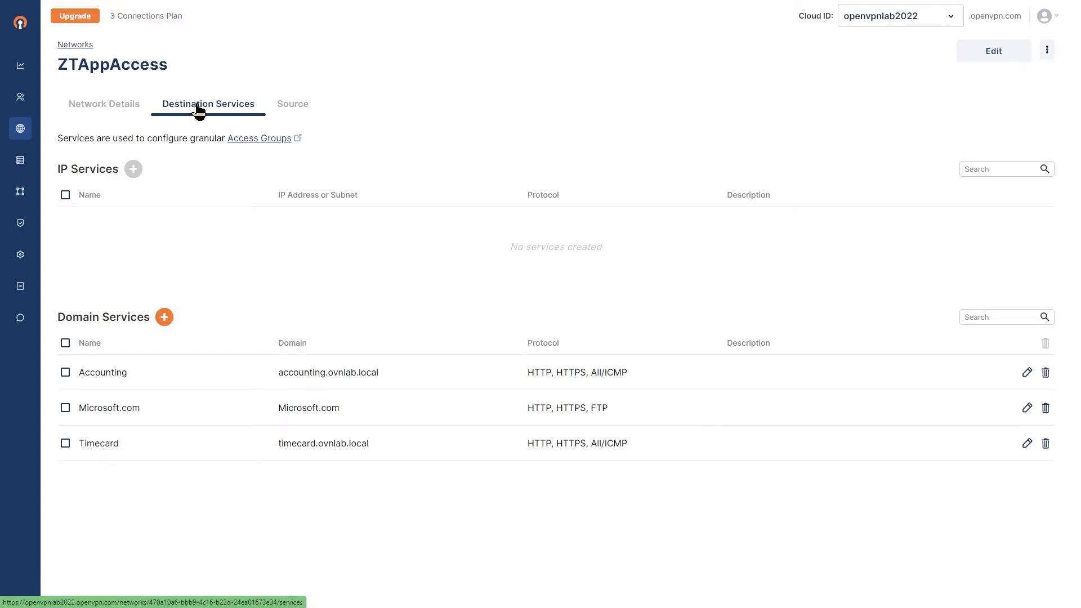
- Change the Field Techs group's Internet Access to Restricted Internet and save it
mouse_move(20, 105)
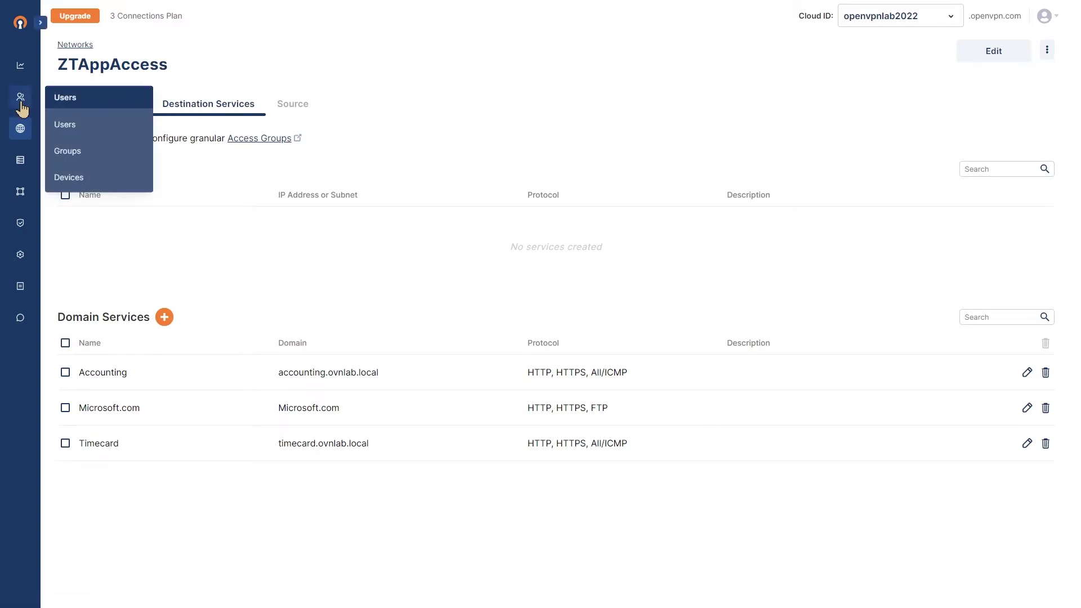
left_click(66, 156)
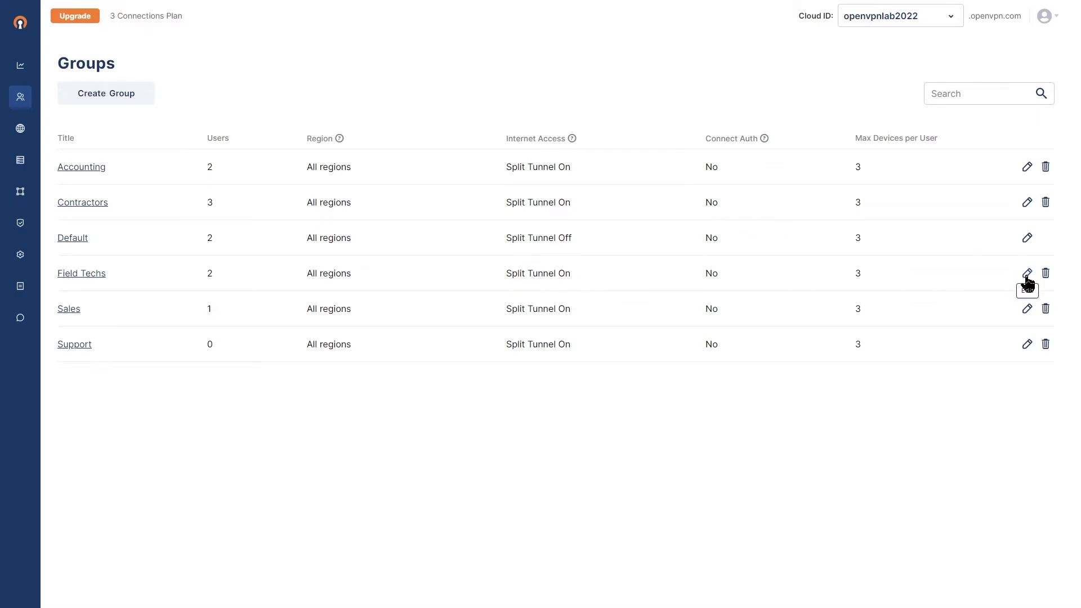
left_click(1027, 274)
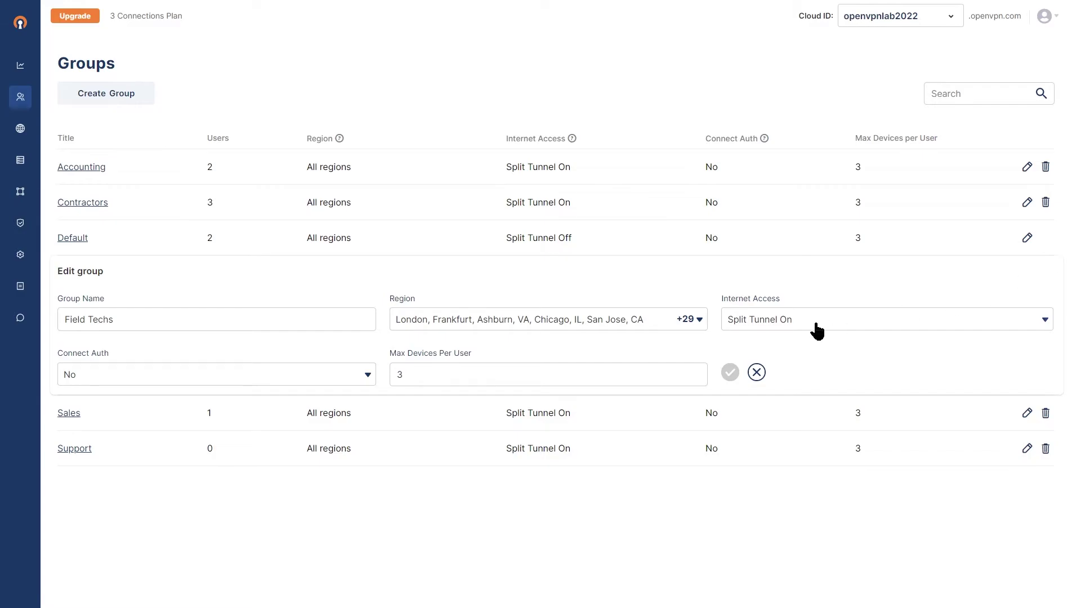
left_click(1041, 322)
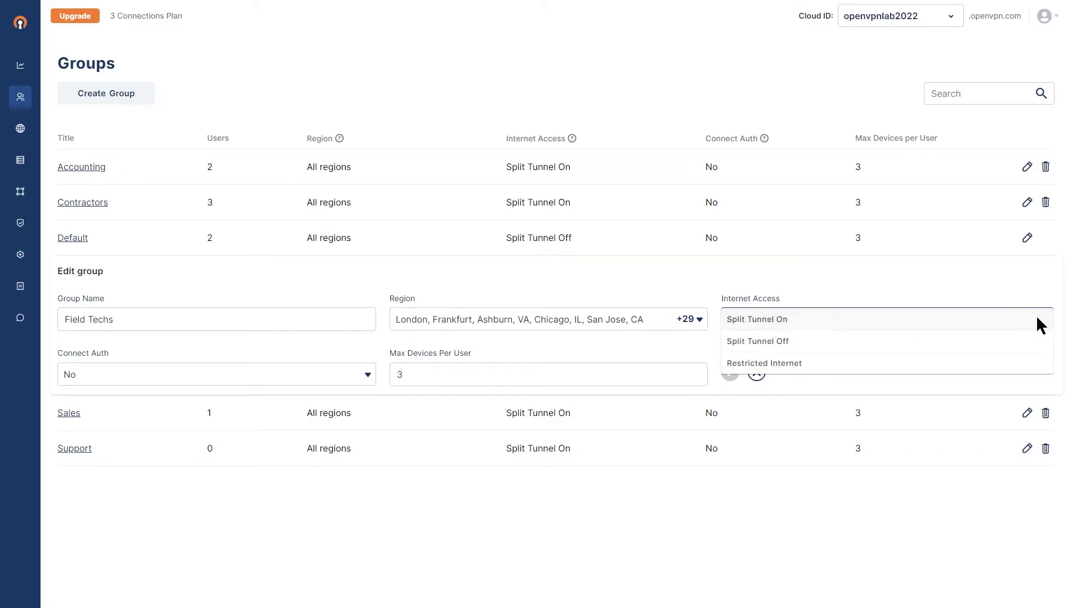
left_click(773, 366)
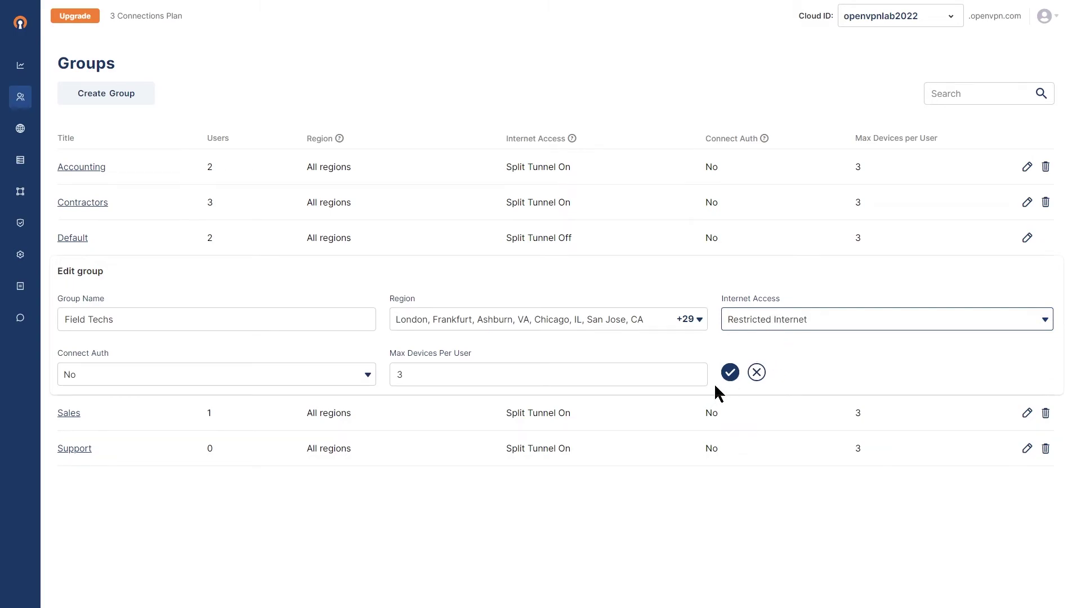
left_click(731, 372)
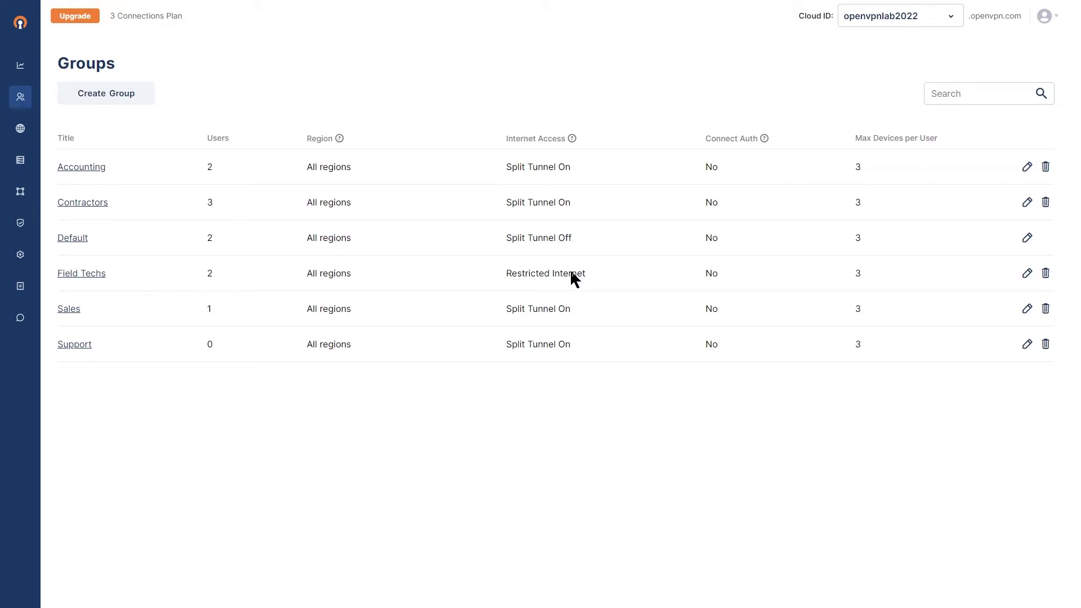
- Start a new access group and name it Field Techs
mouse_move(20, 191)
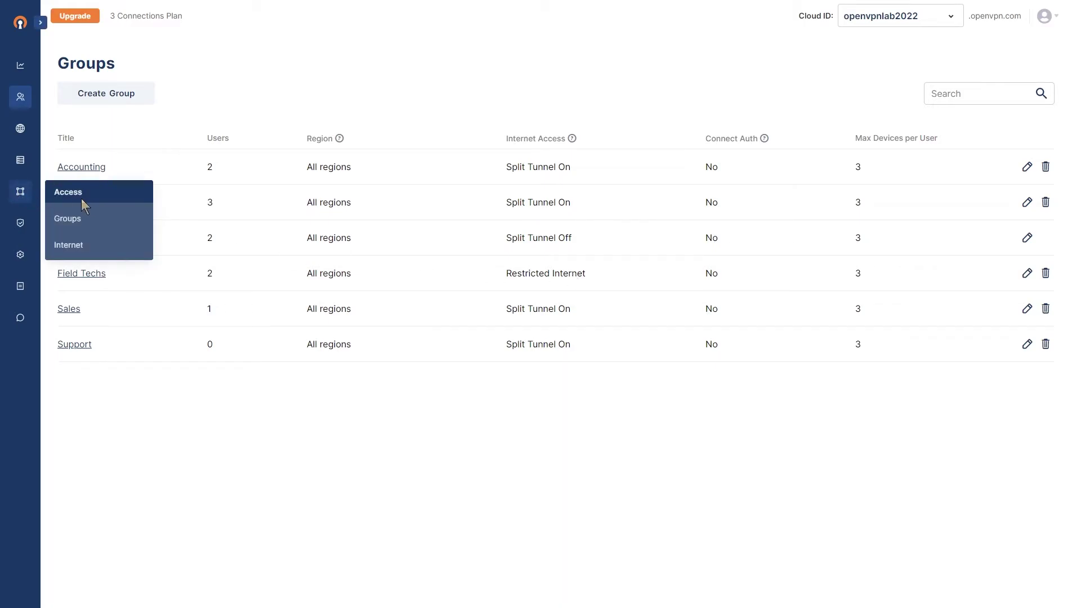
left_click(68, 241)
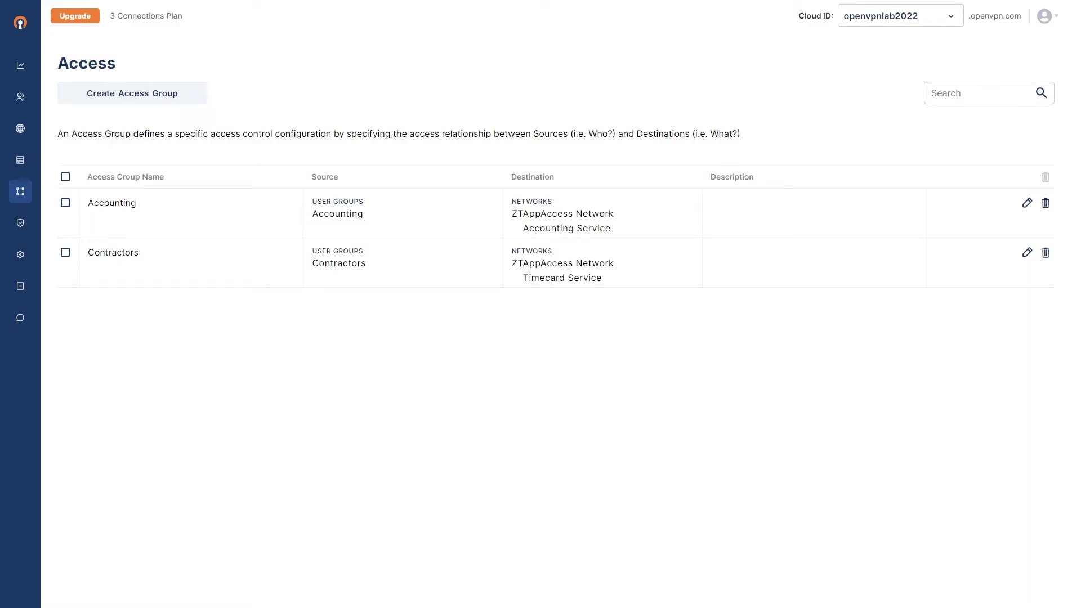
left_click(134, 101)
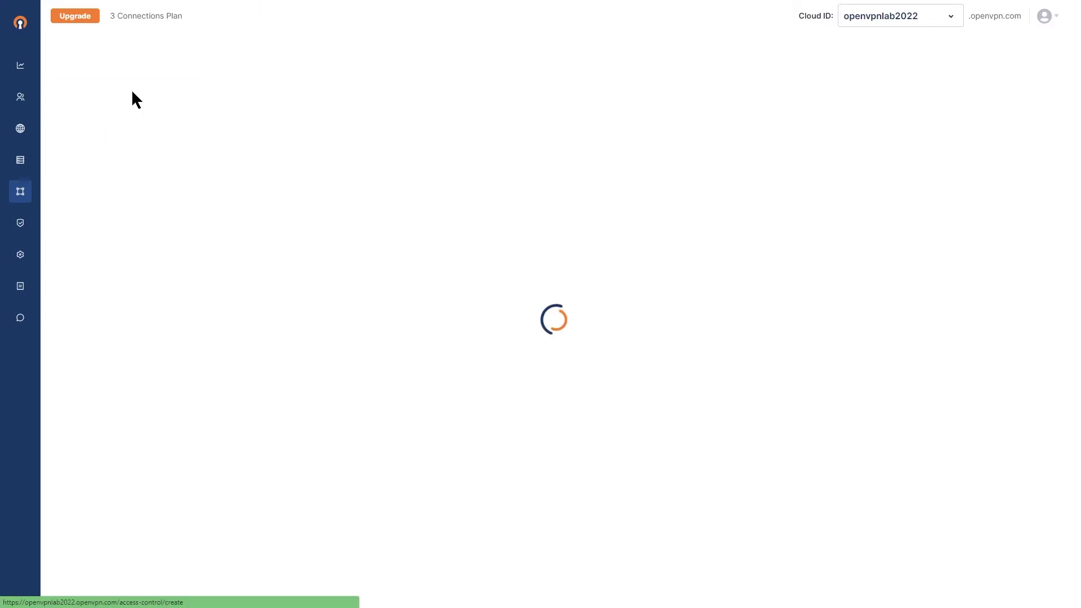
left_click_drag(166, 111, 63, 117)
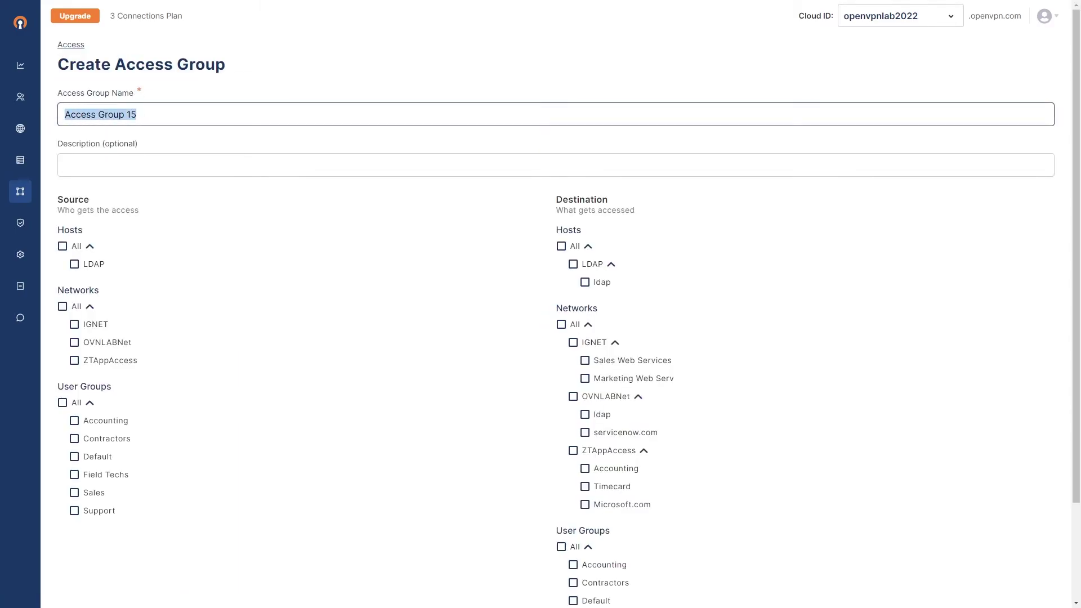
type("Field Techs")
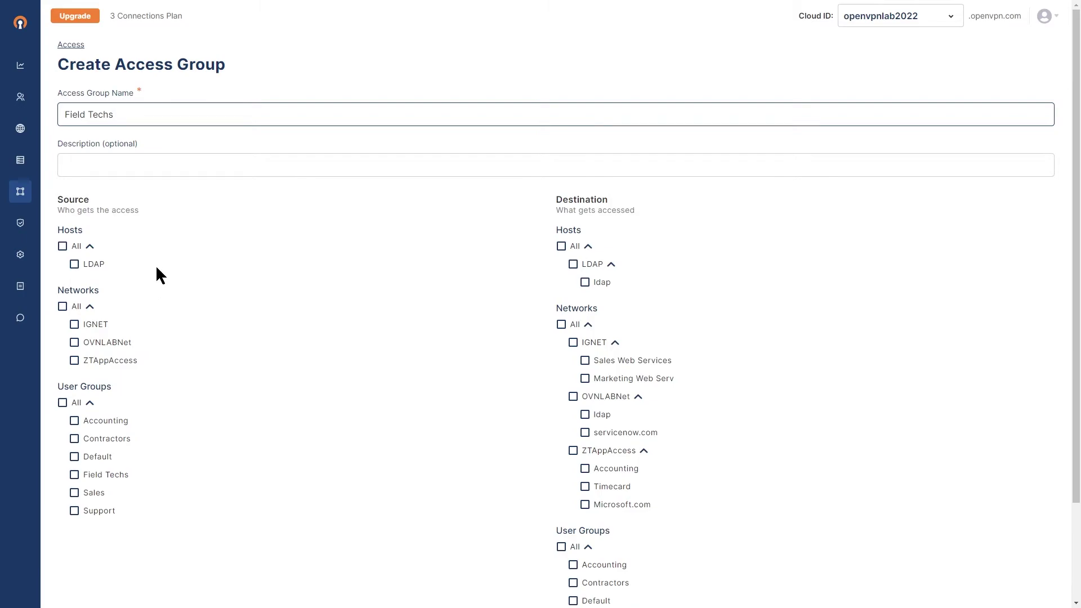
- Set the Field Techs user group as source and Microsoft.com as the only destination, then create it
left_click(74, 476)
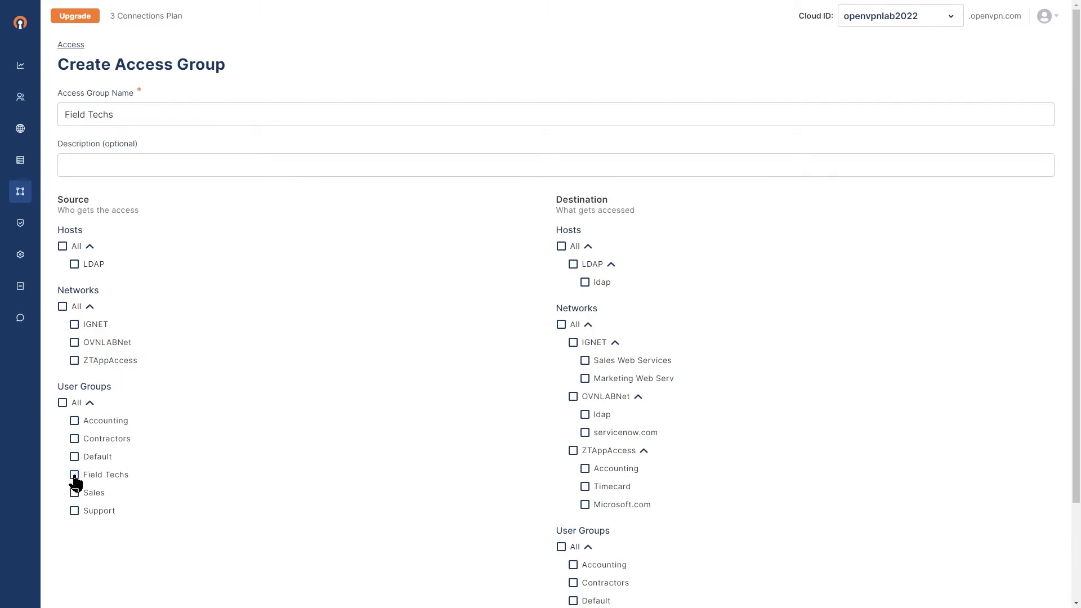
left_click(75, 475)
left_click(585, 505)
scroll(395, 479, "down", 2)
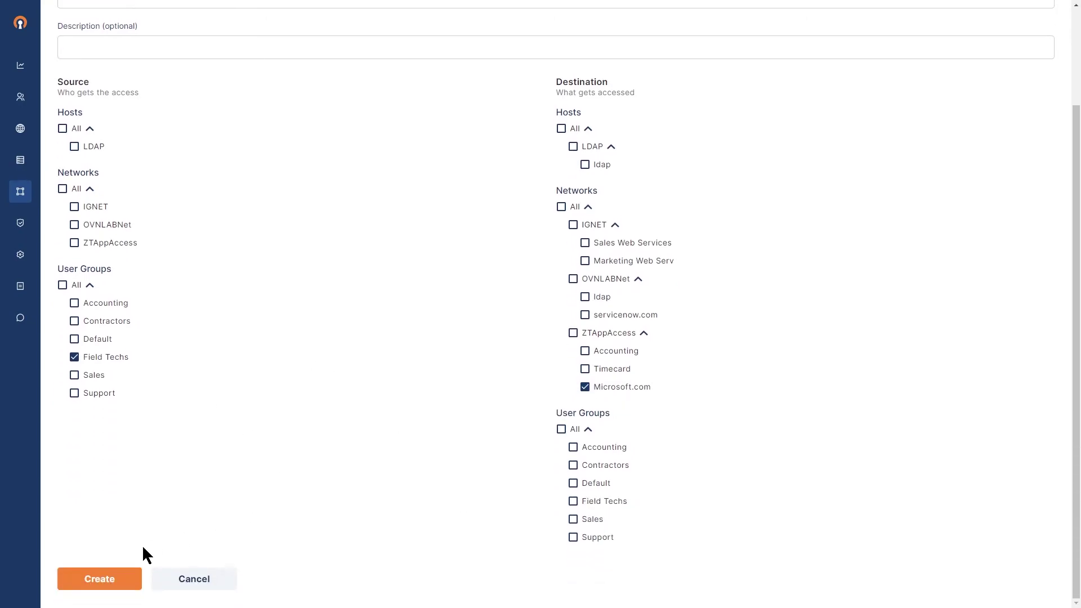
left_click(107, 579)
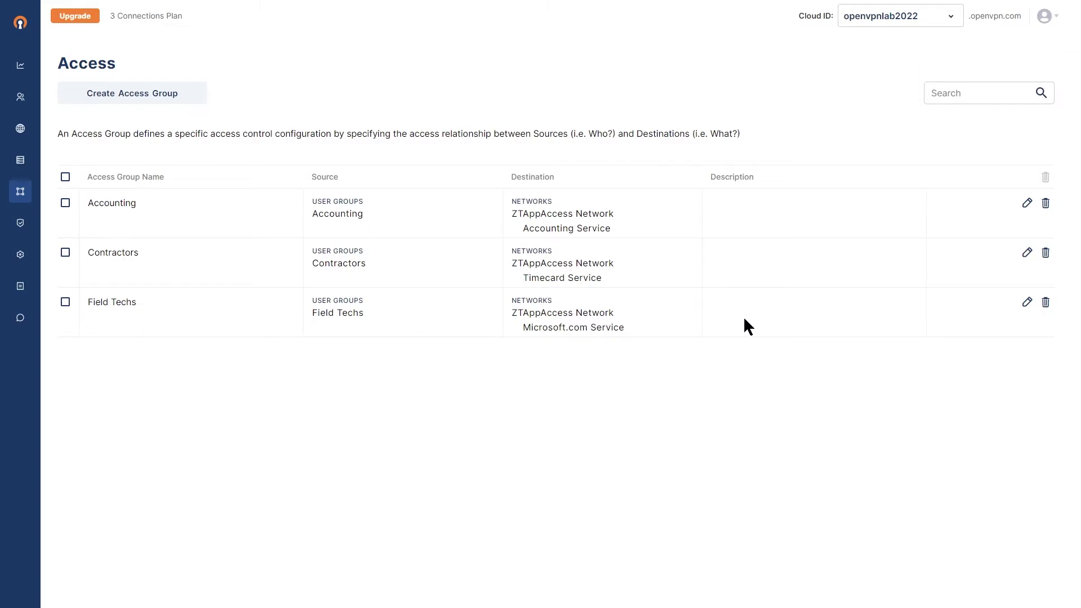
- Show the Users list and bring up the OpenVPN Connect client from the taskbar
mouse_move(20, 97)
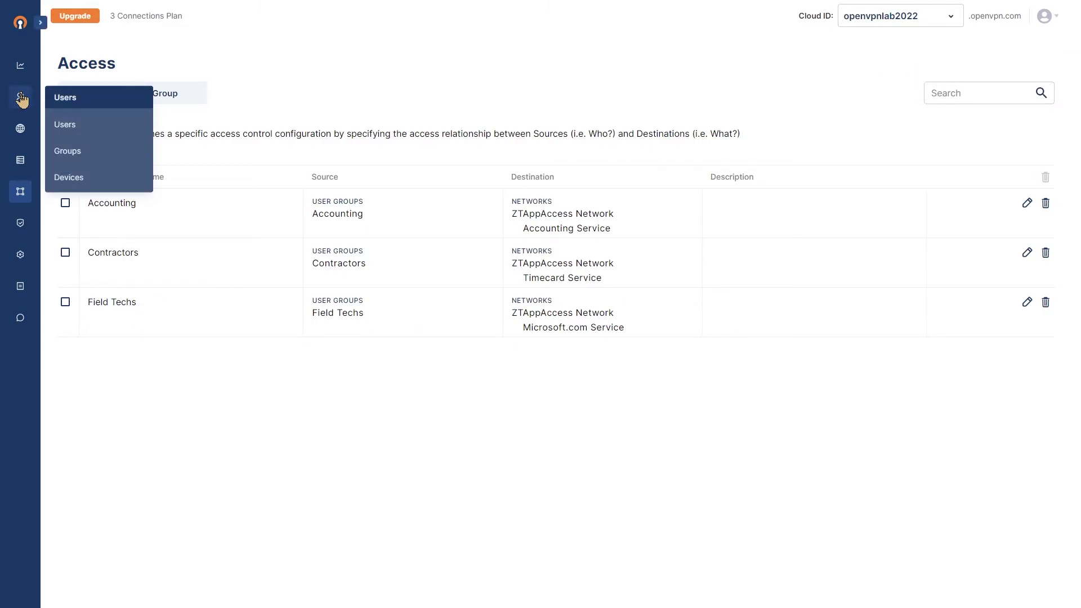
left_click(74, 128)
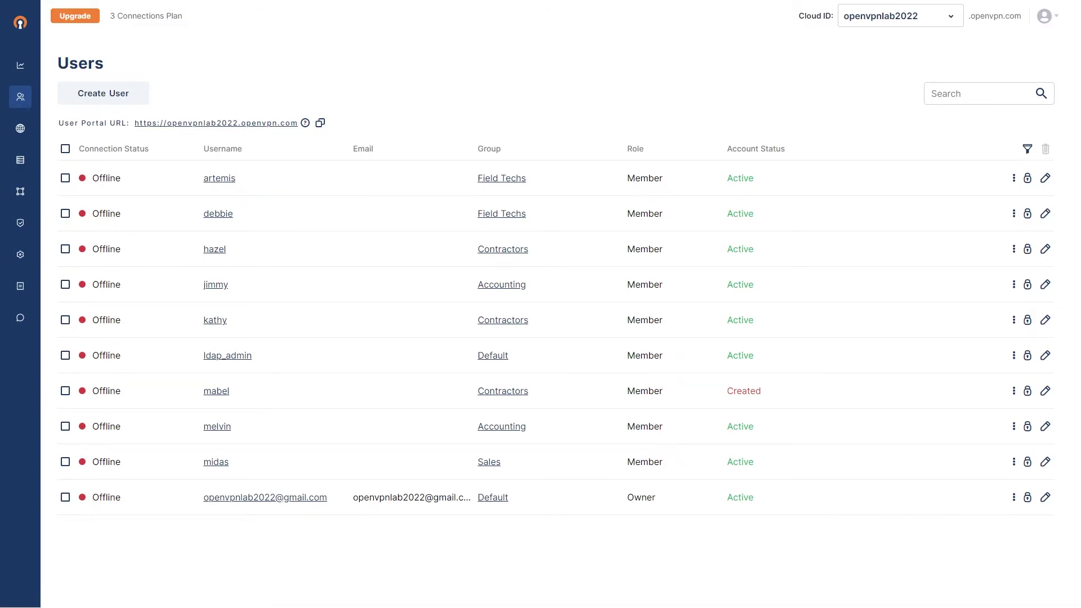
left_click(528, 594)
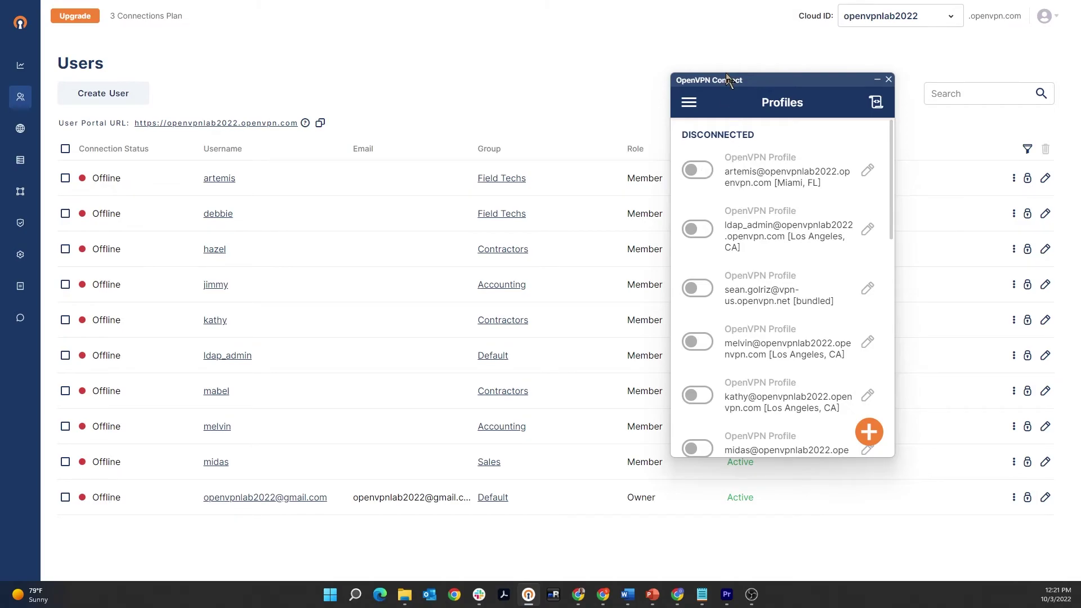
- Connect the Field Techs user's Miami, FL profile in OpenVPN Connect
left_click_drag(727, 79, 692, 82)
left_click(669, 175)
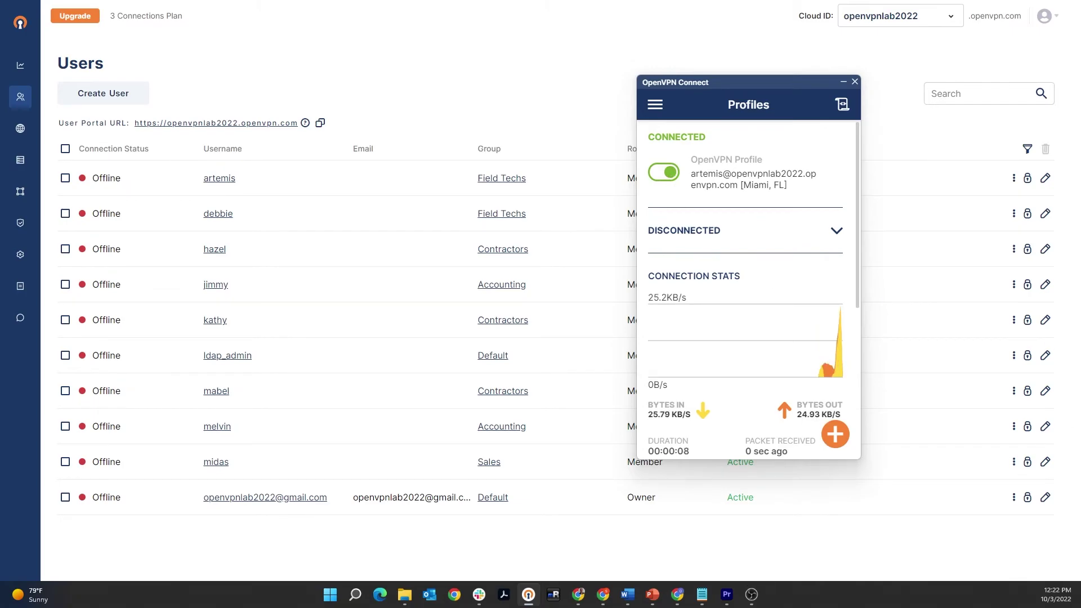
- In Chrome, try loading google.com and msn.com to confirm they are blocked
key("alt+Tab")
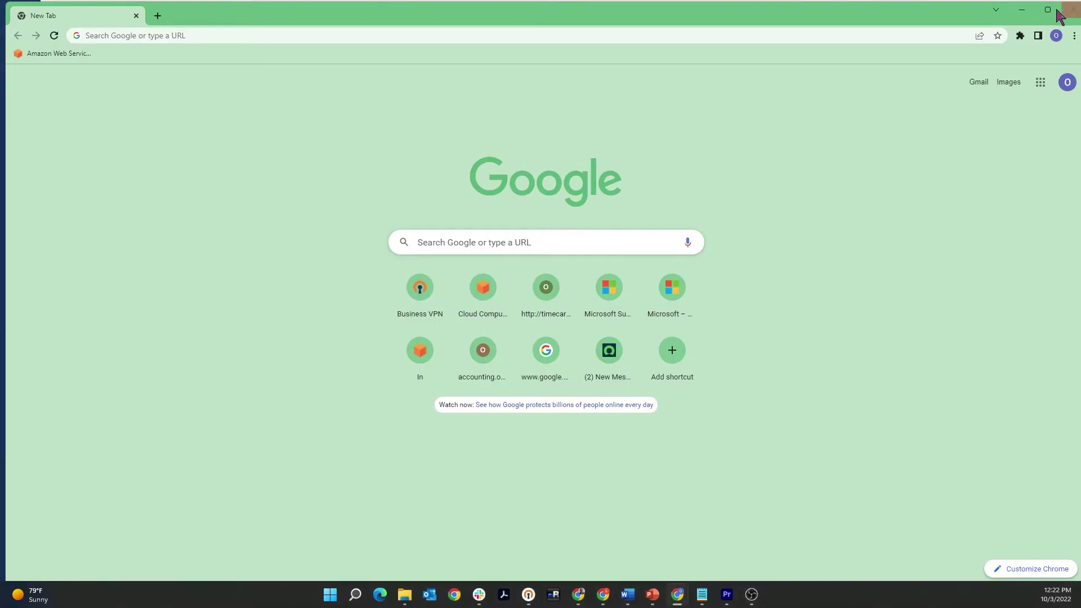
left_click(149, 37)
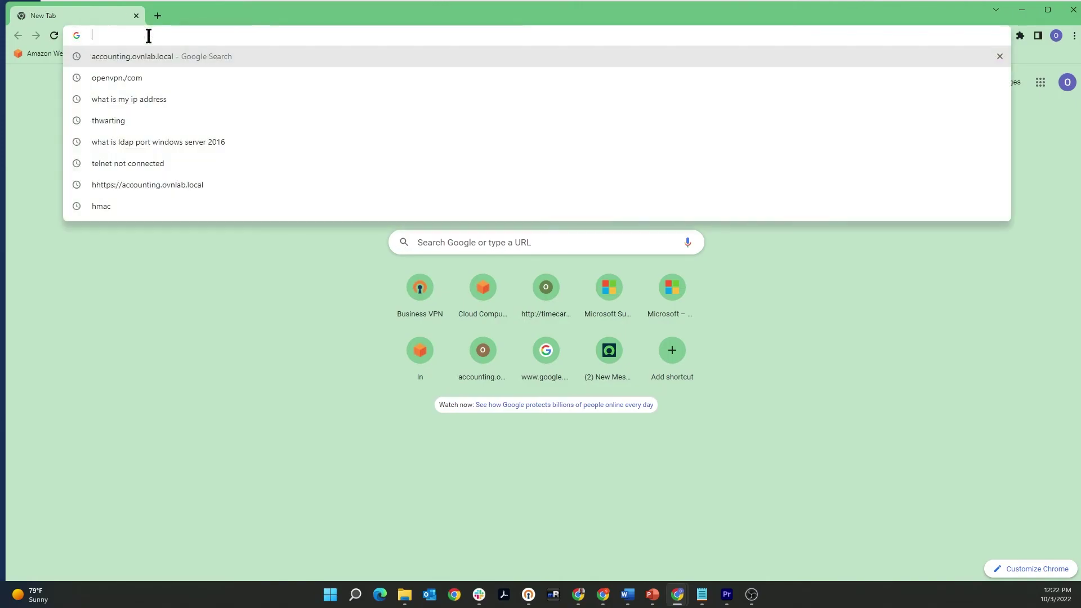
type("google.com")
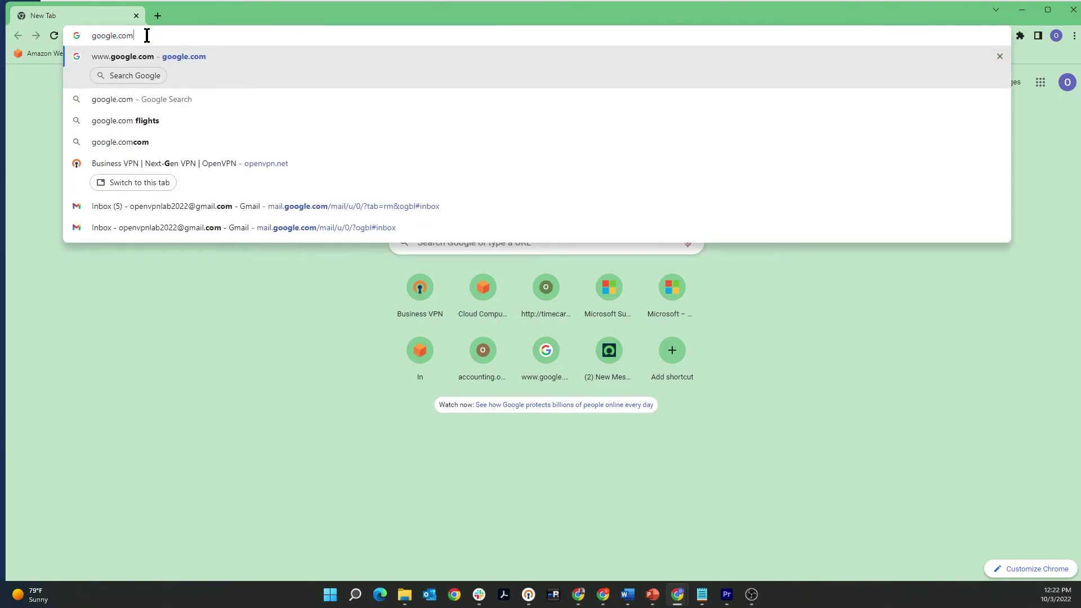
key("Return")
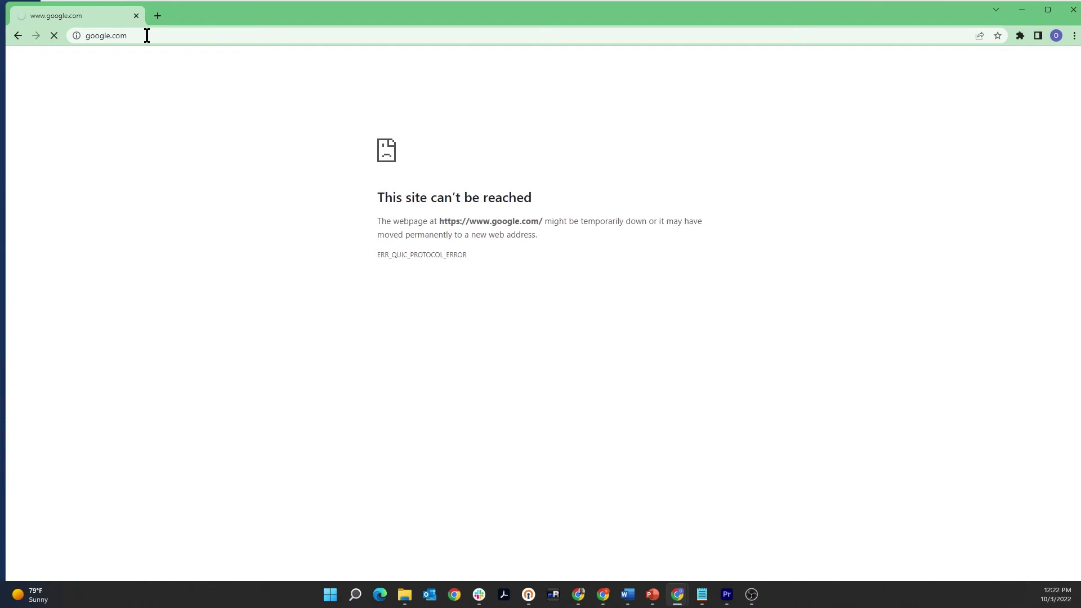
left_click_drag(147, 36, 11, 26)
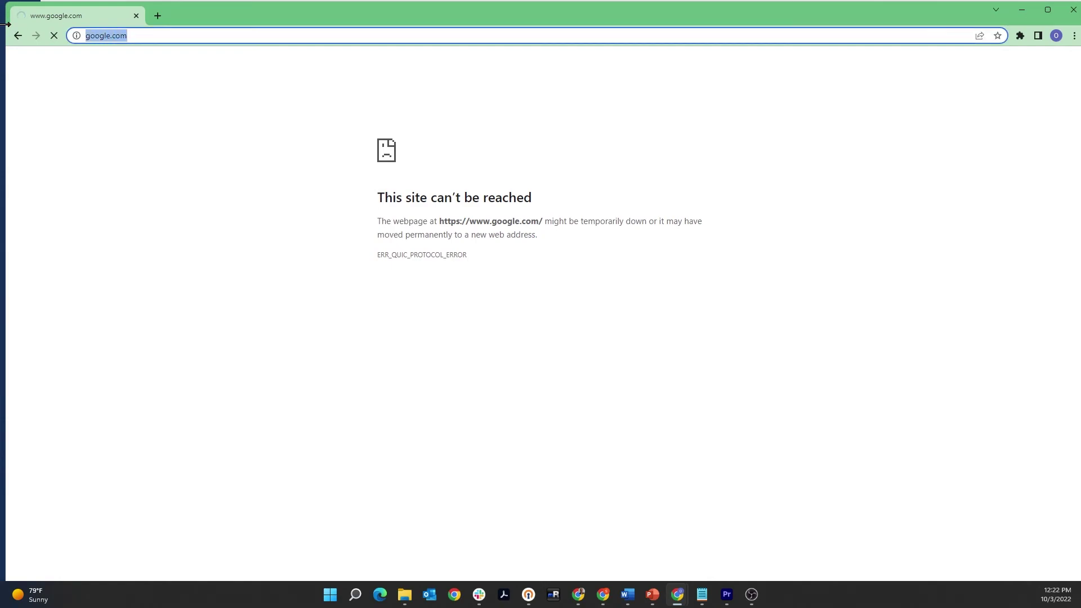
type("msn.com")
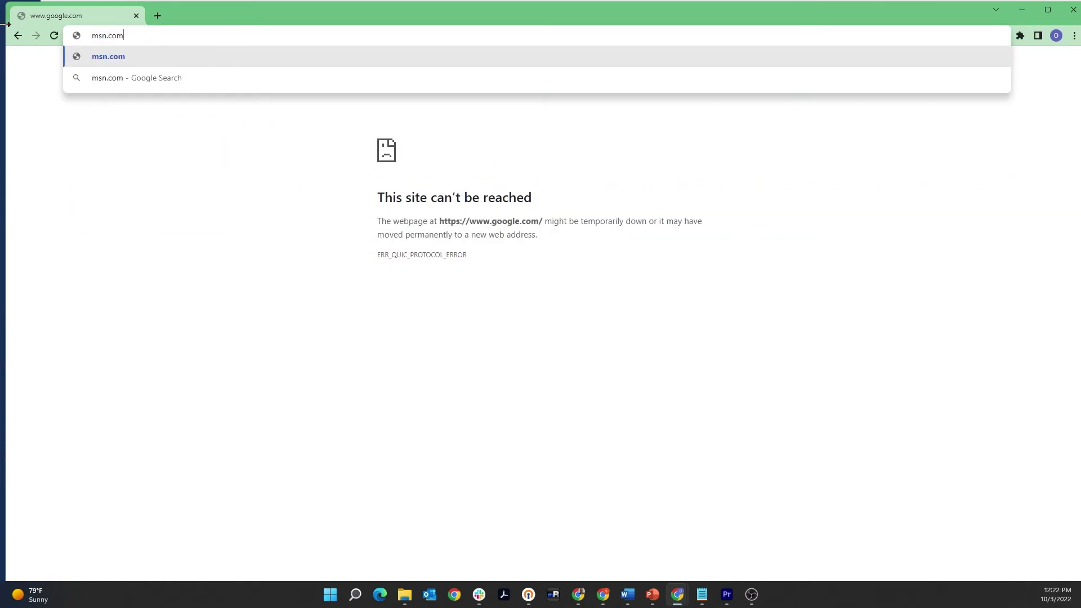
key("Return")
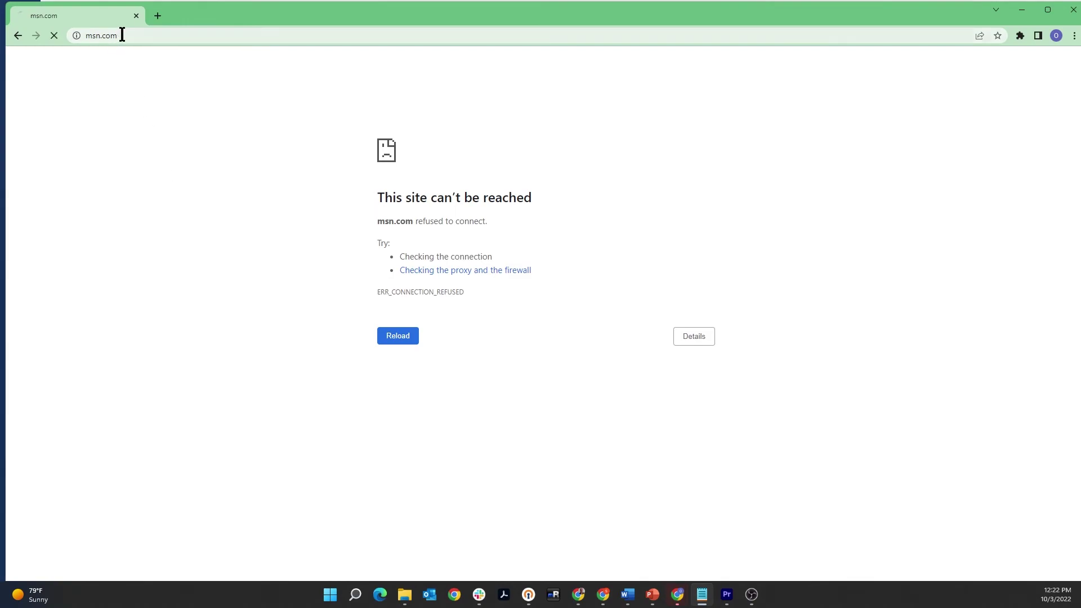
- Load microsoft.com to confirm it is allowed through the VPN
left_click(147, 35)
key("Return")
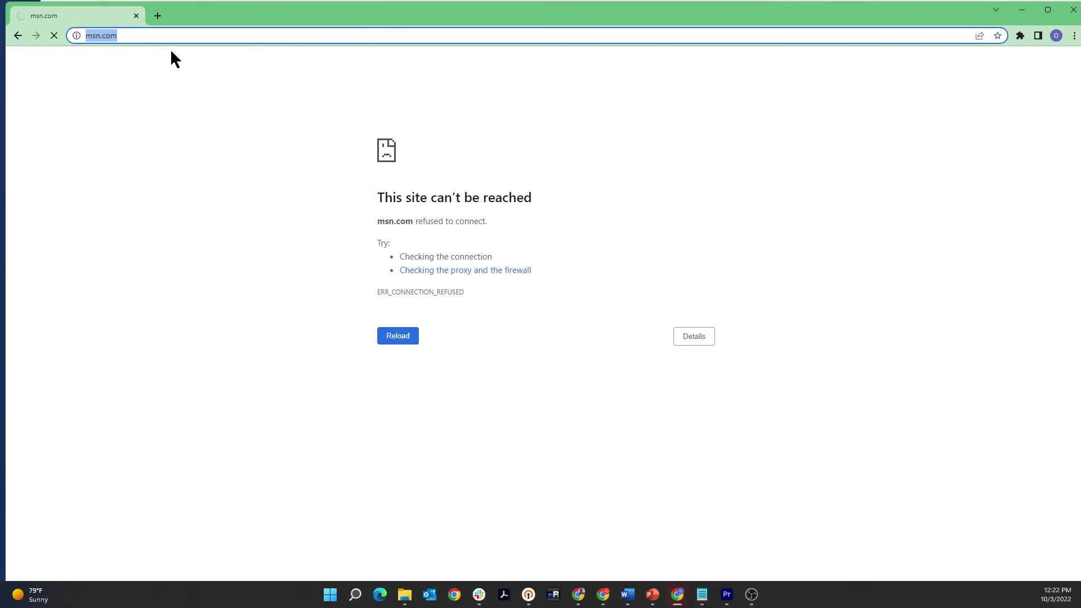
type("microsoft.com")
key("Return")
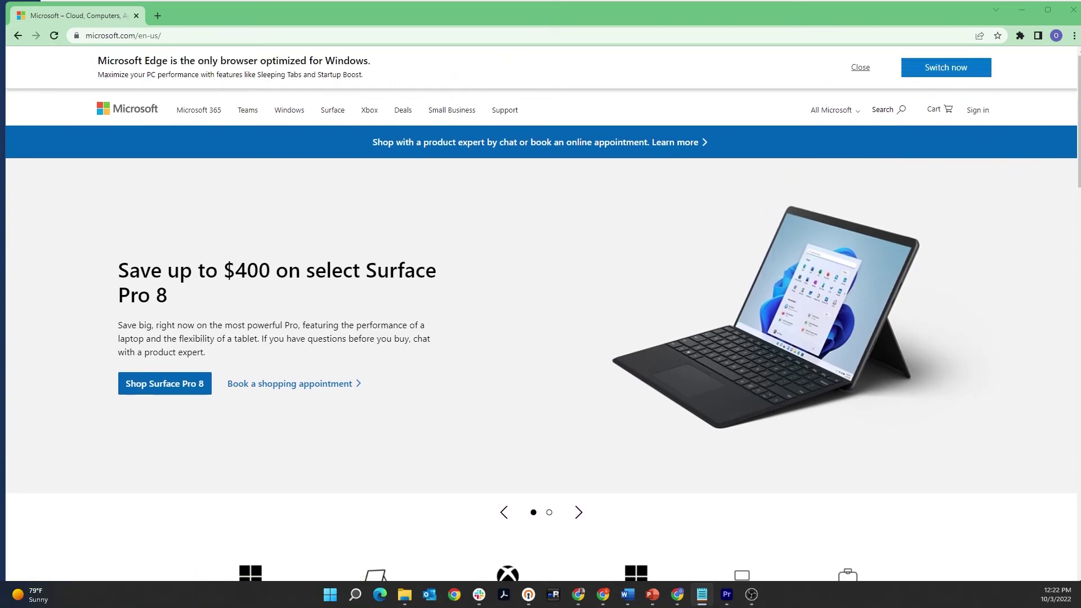
left_click(208, 35)
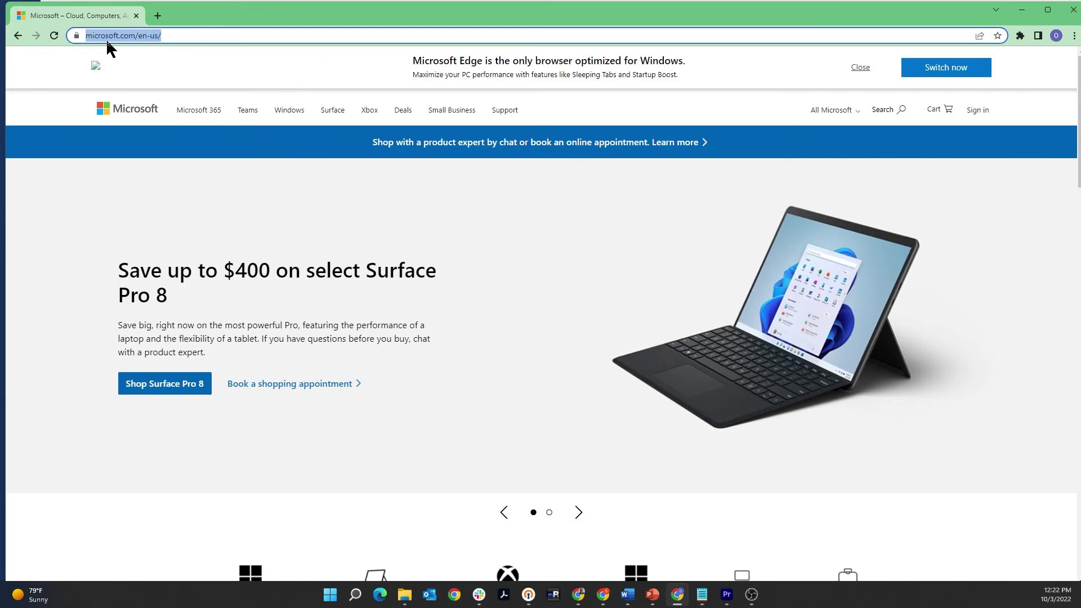
type("https://support.microsoft.com/en-us")
key("Return")
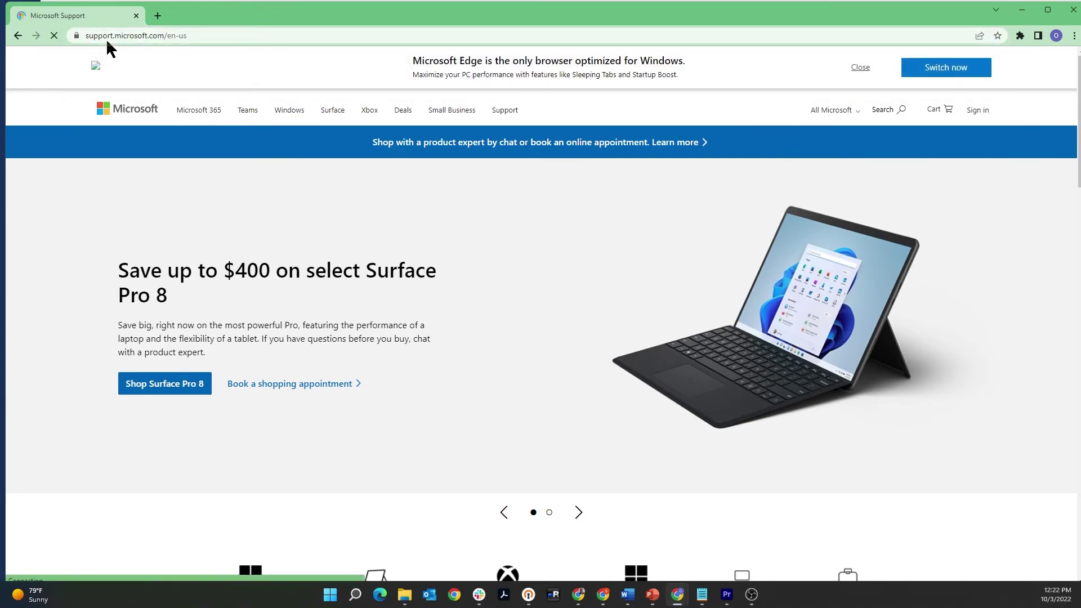